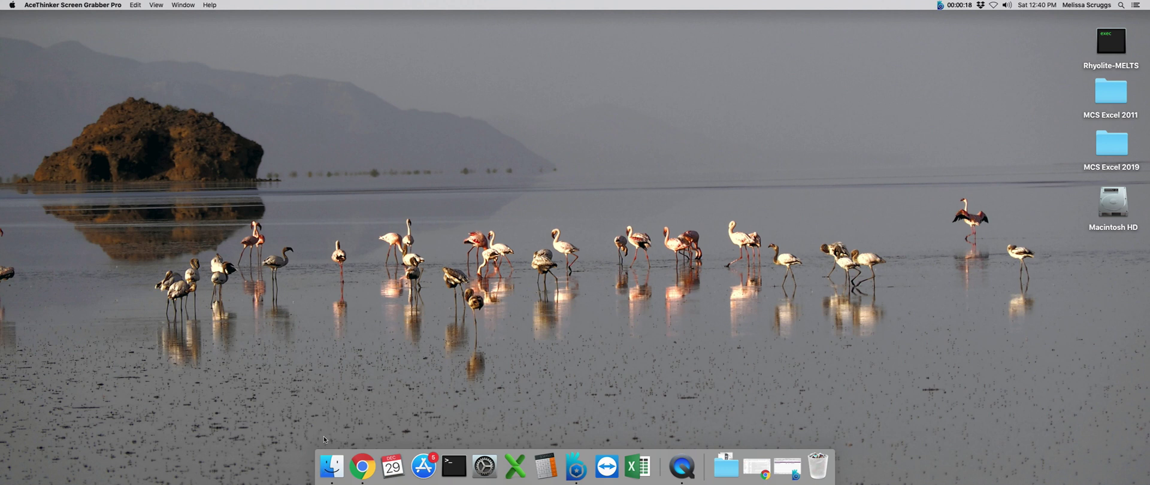
Step: In Finder, go to Documents > MCS > INPUT & OUTPUT and select MES_AFC_1.xlsx
click(335, 470)
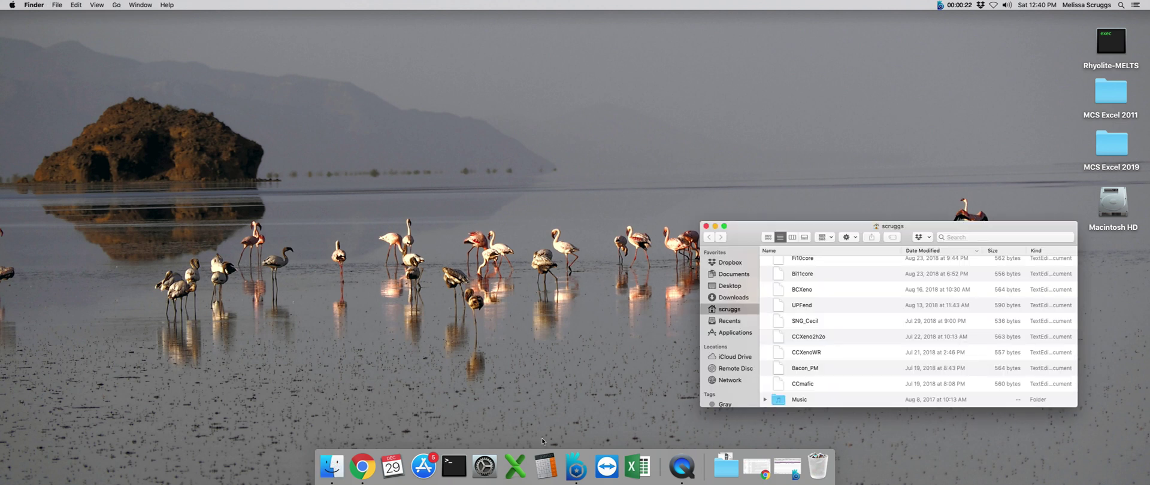
click(733, 274)
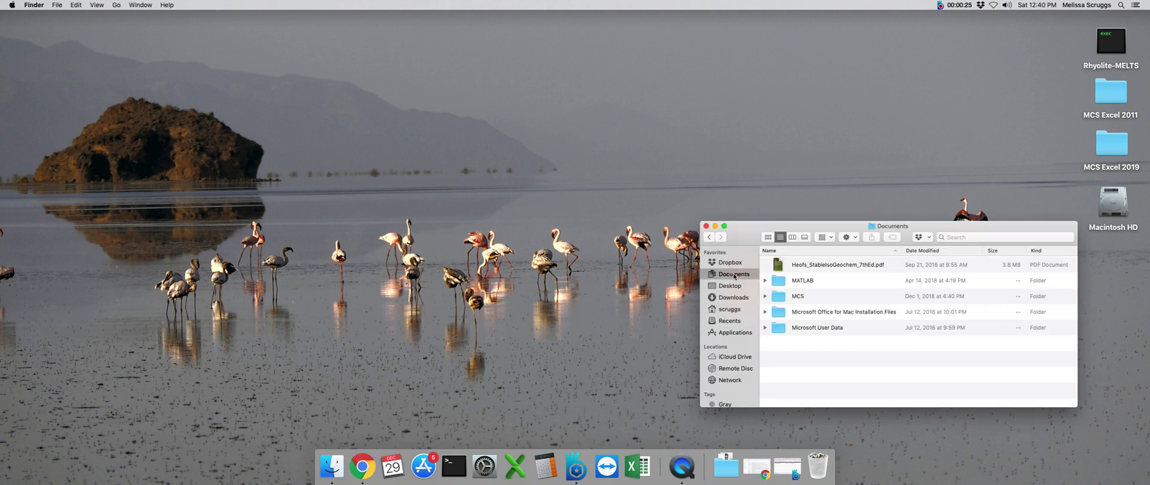
double_click(827, 301)
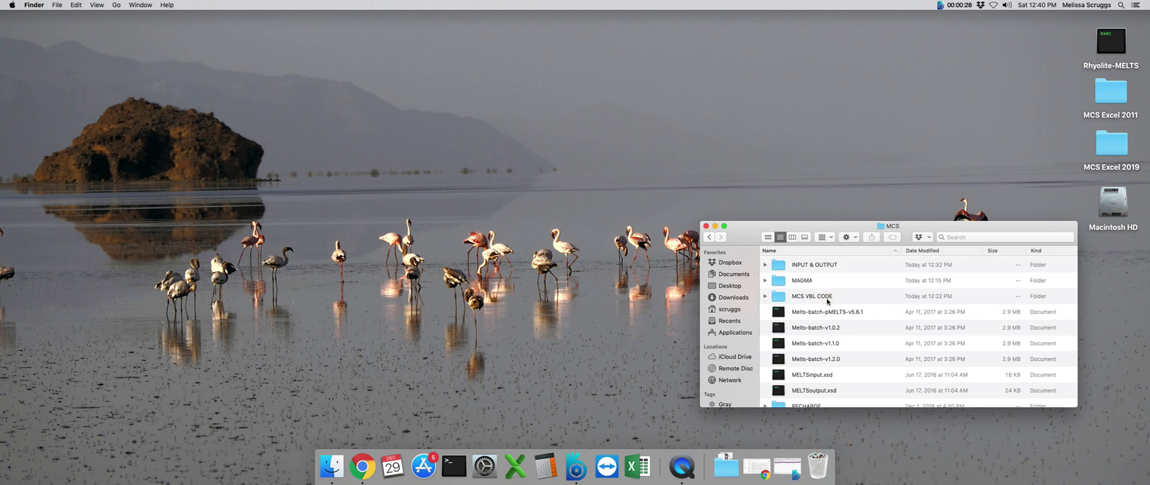
double_click(805, 268)
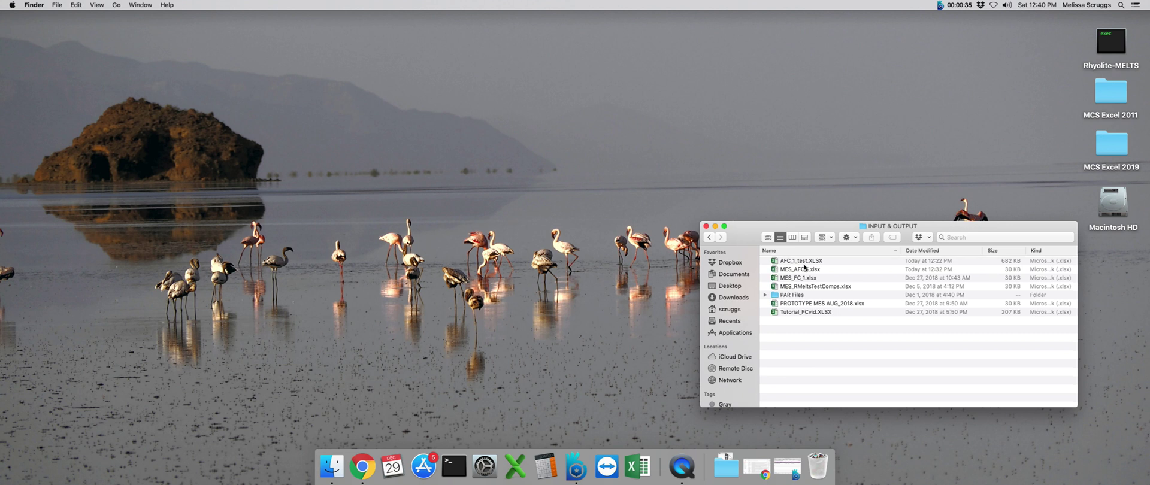
click(812, 304)
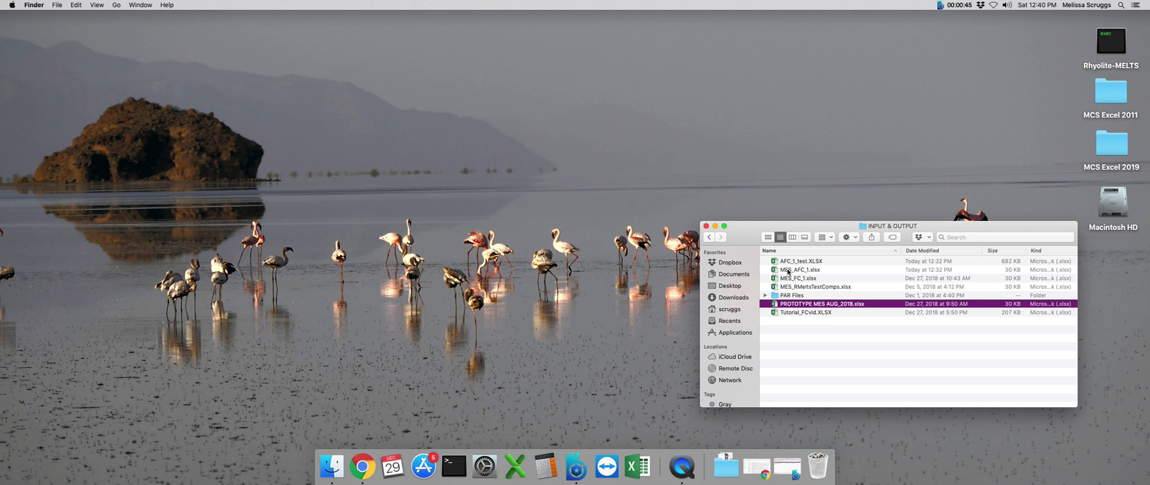
click(773, 271)
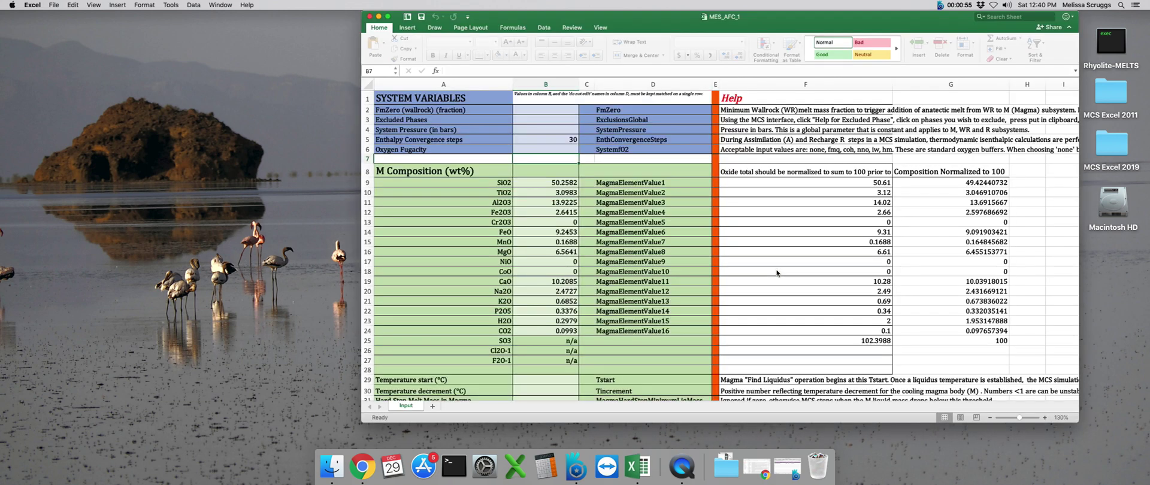
Step: Scroll the MES_AFC_1 Input sheet to review the system variables and magma oxide composition
scroll(696, 238, down, 1)
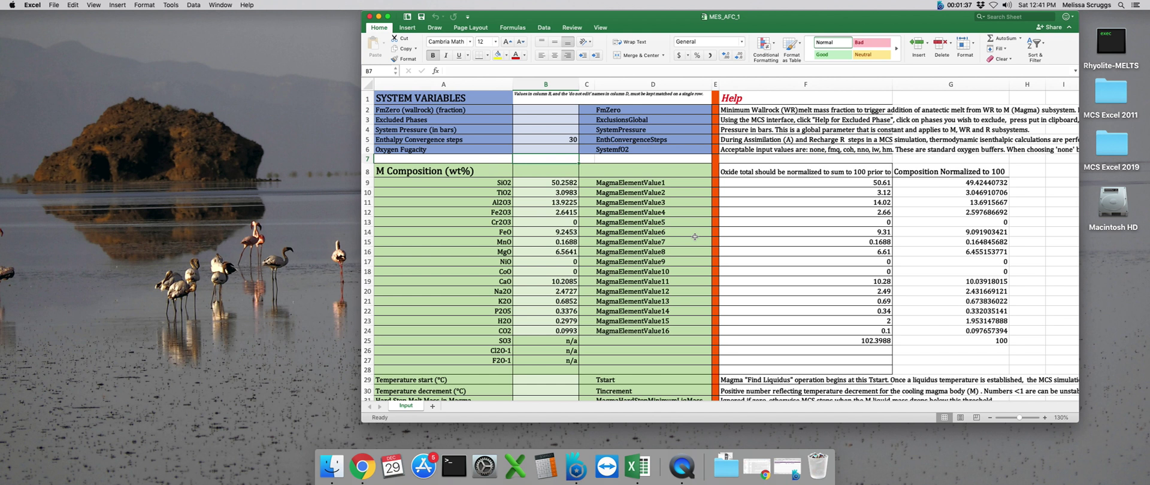
Step: Enter 0.05 as the FmZero wallrock fraction in cell B2
click(547, 109)
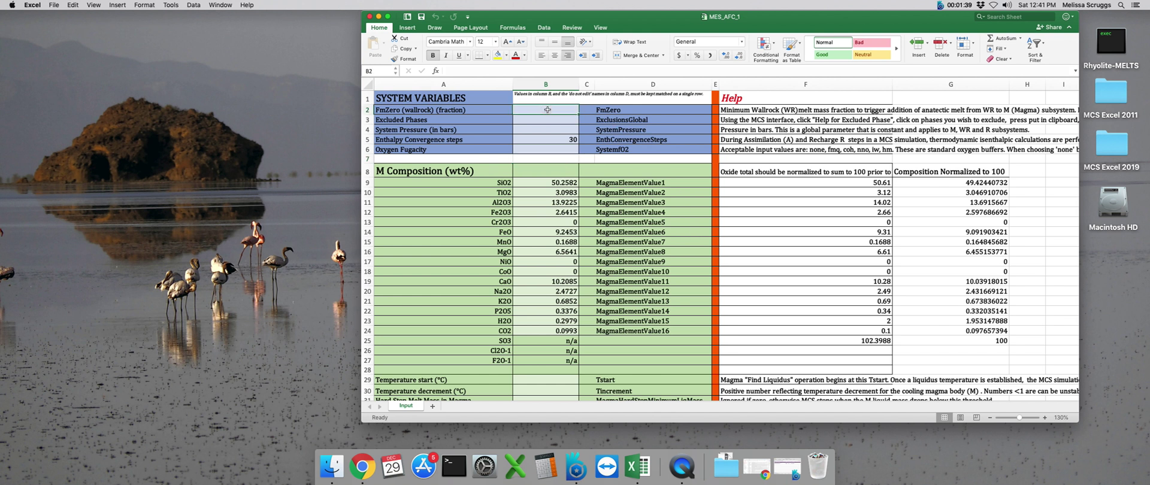
text(0.05)
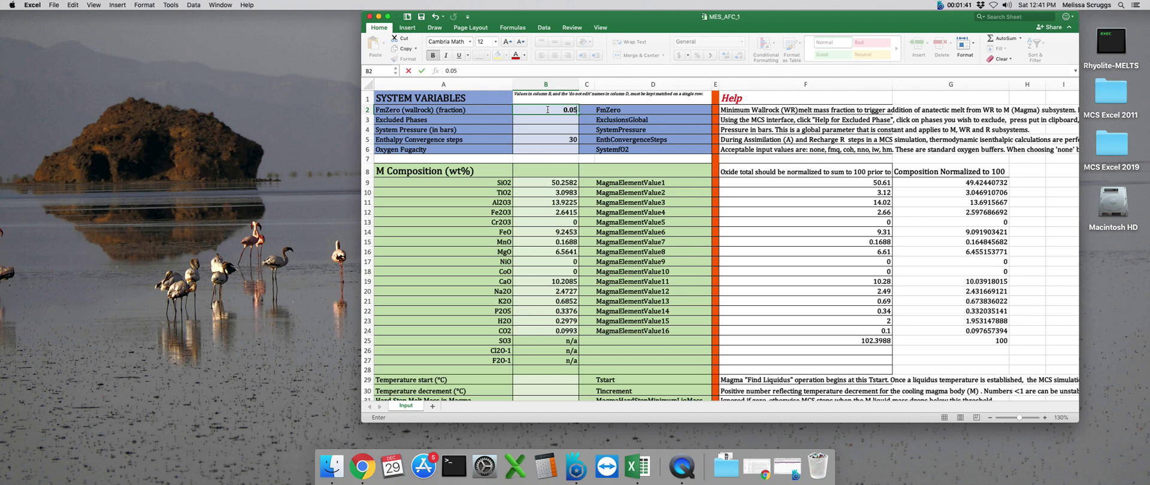
key(Return)
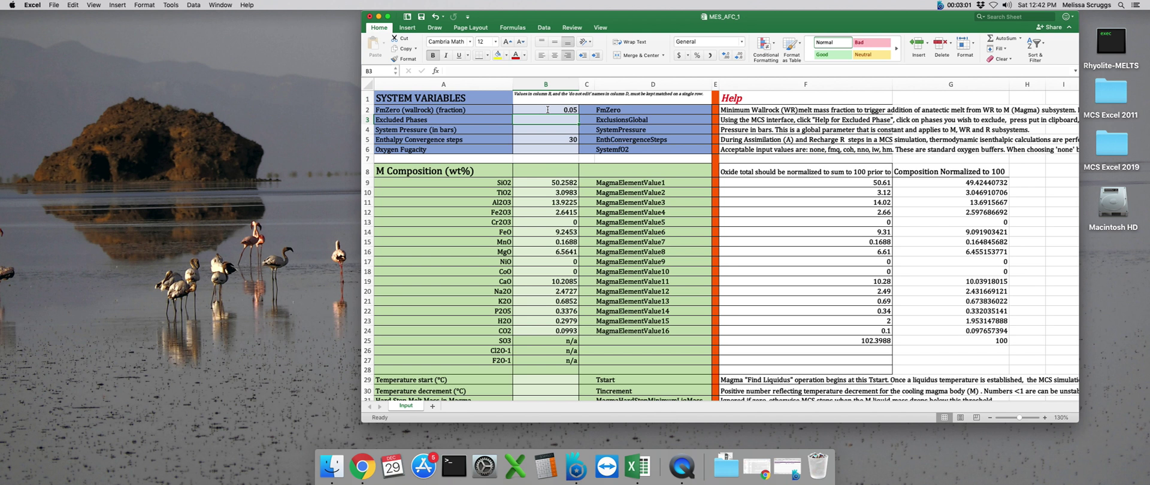
Step: Leave Excluded Phases blank and set the system pressure to 2000 bars
text(2)
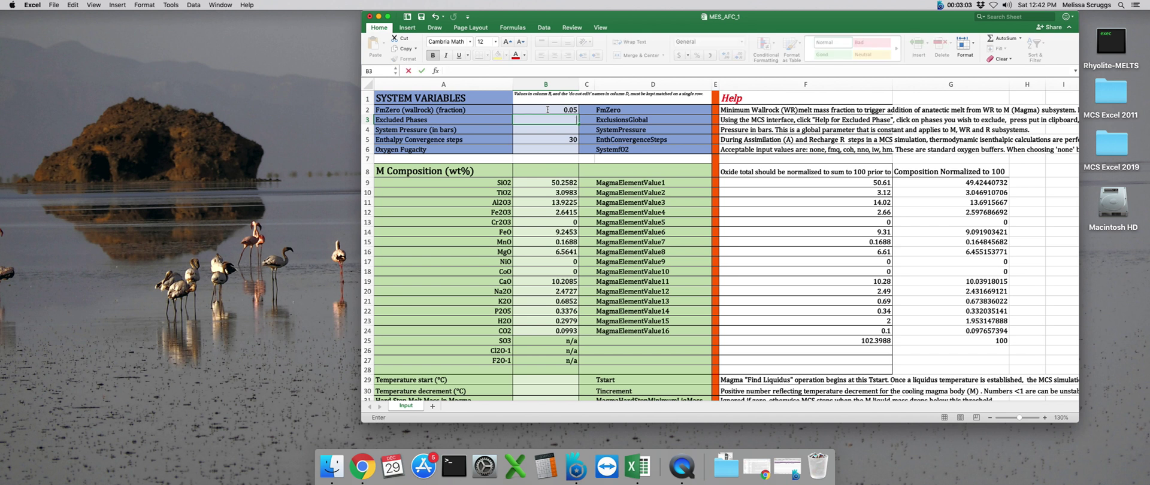
key(Escape)
key(Down)
text(2000)
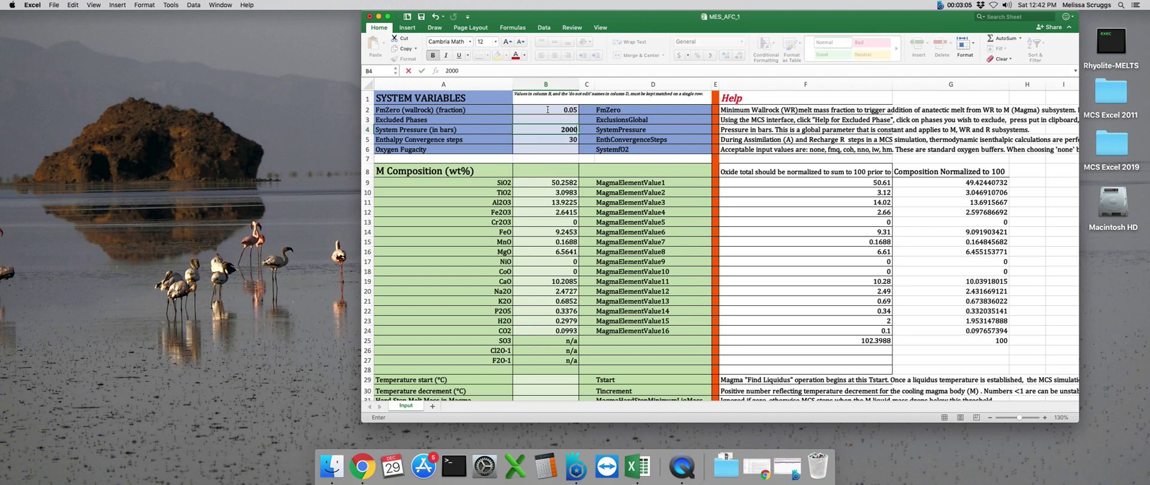
key(Return)
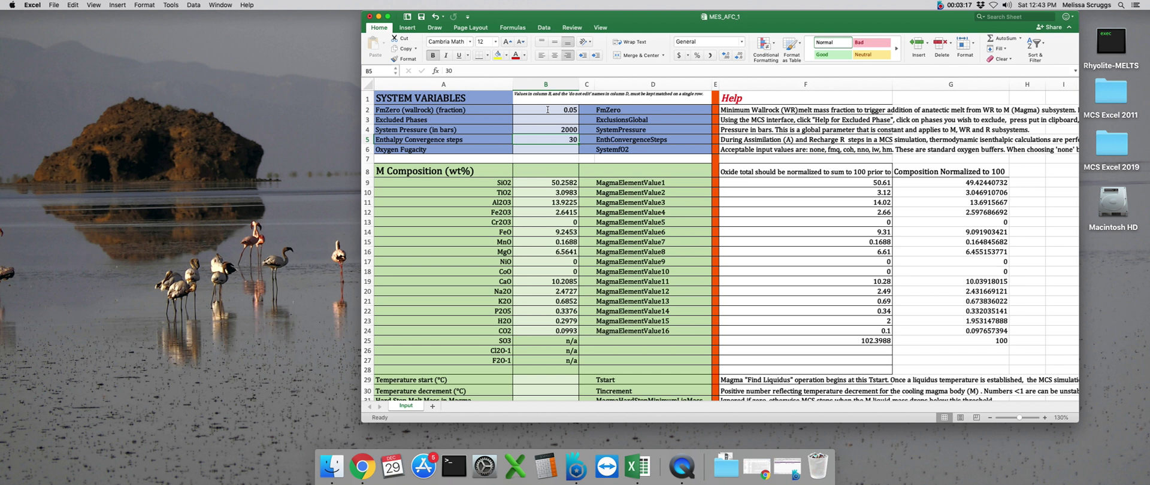
Step: Set the oxygen fugacity to none
key(Down)
text(none)
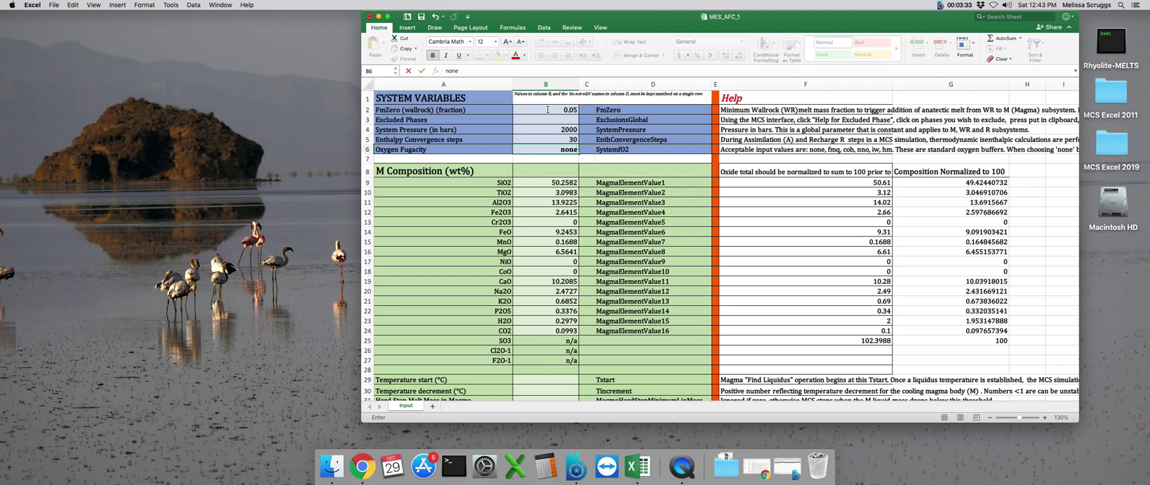
key(Return)
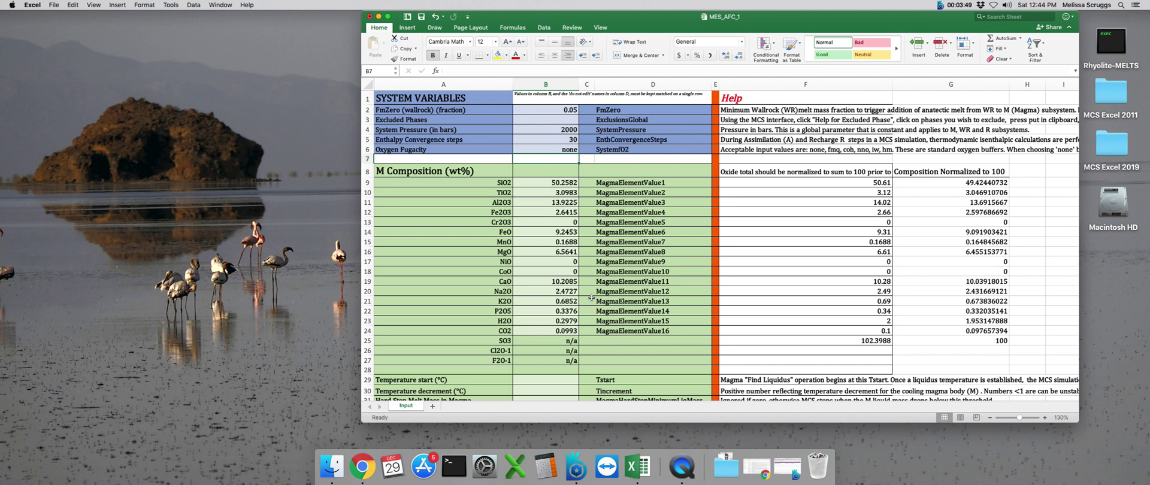
Step: Set the start temperature to 1300 °C in B29 and the temperature decrement to 5 in B30
scroll(549, 326, down, 5)
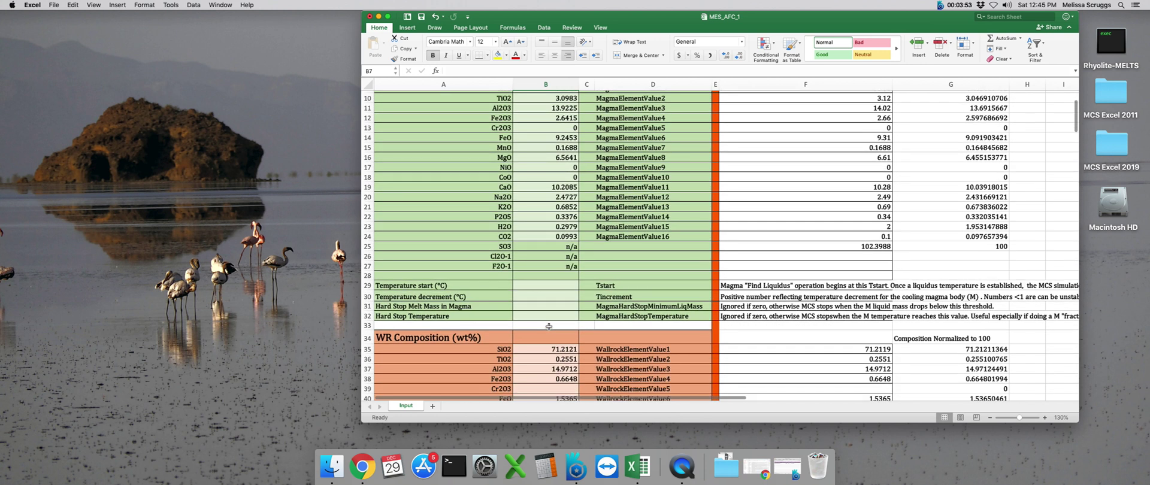
click(542, 284)
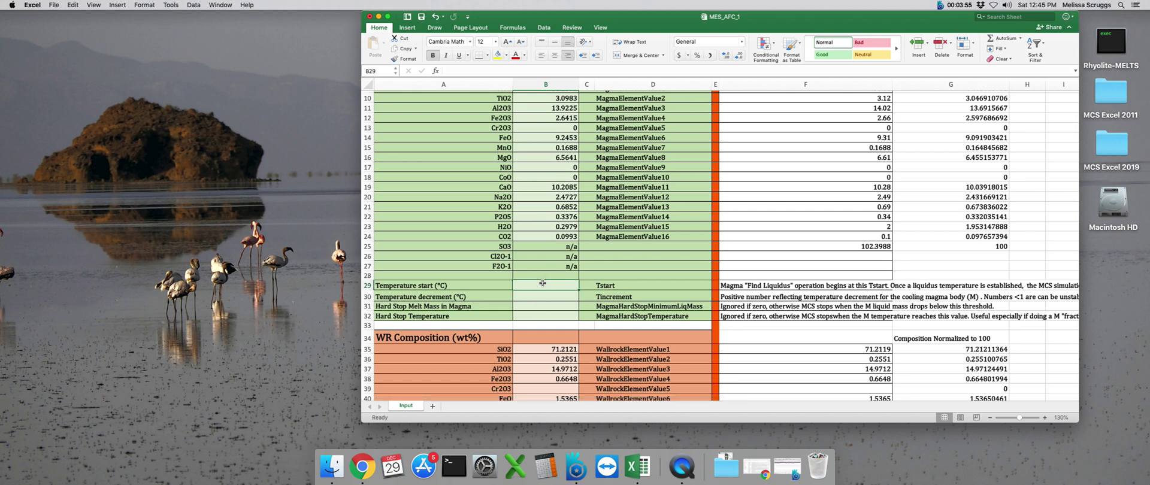
text(1300)
key(Return)
text(5)
key(Return)
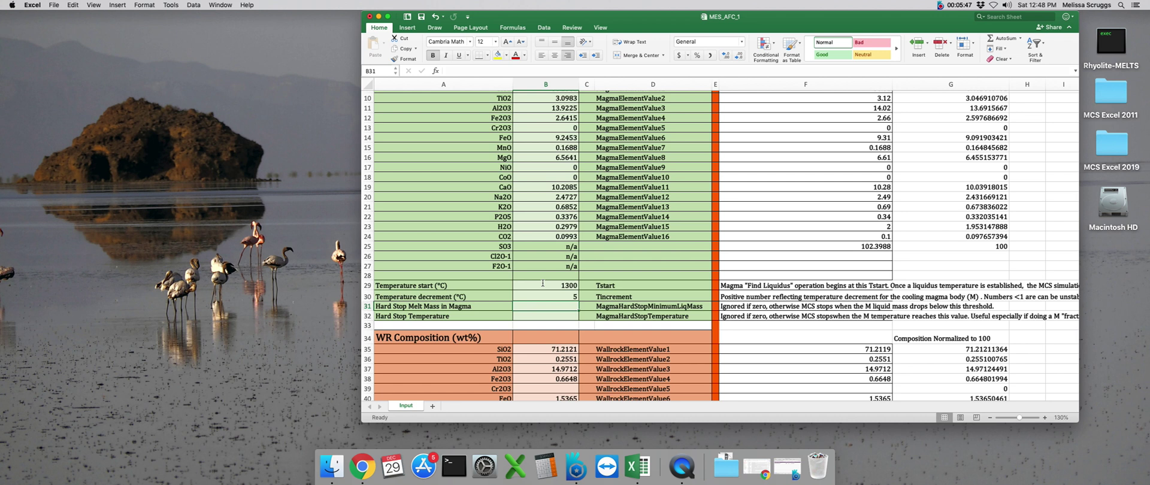
Step: Scroll down to the WR Composition and Initial Wallrock Temperature and Mass rows
scroll(543, 282, down, 7)
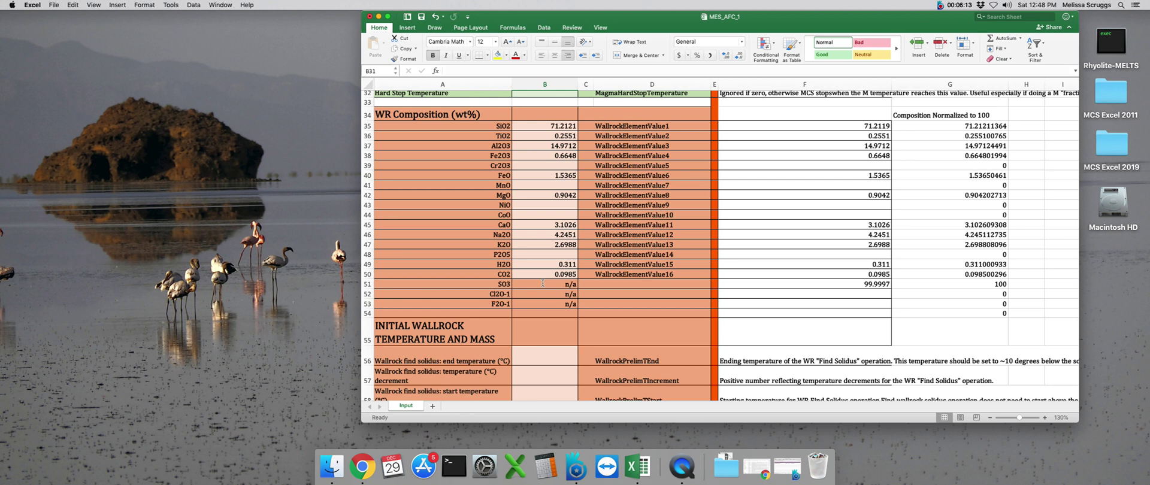
scroll(542, 283, down, 4)
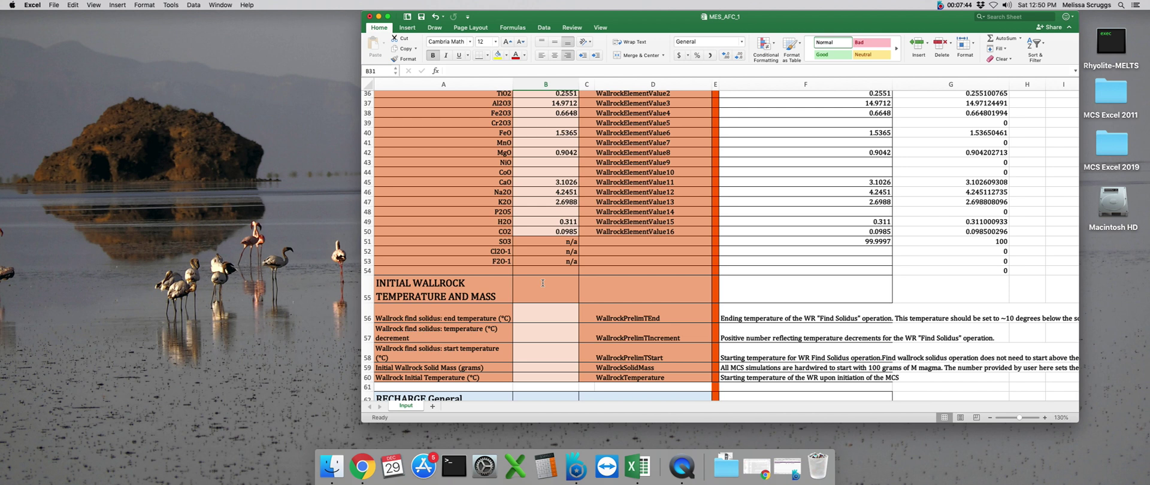
Step: Enter 730 °C in B56 as the wallrock find-solidus end temperature
click(559, 319)
text(73)
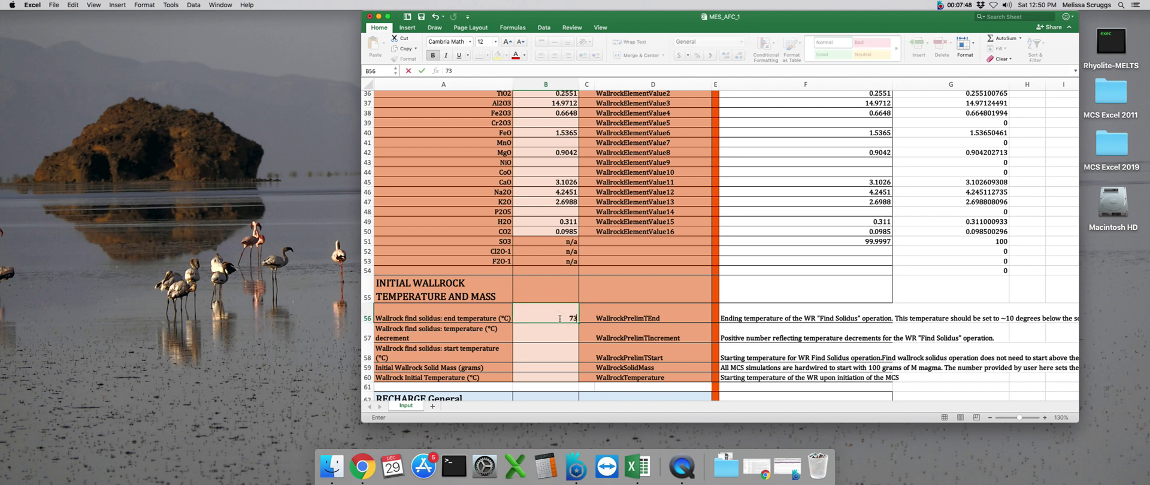
text(0)
key(Return)
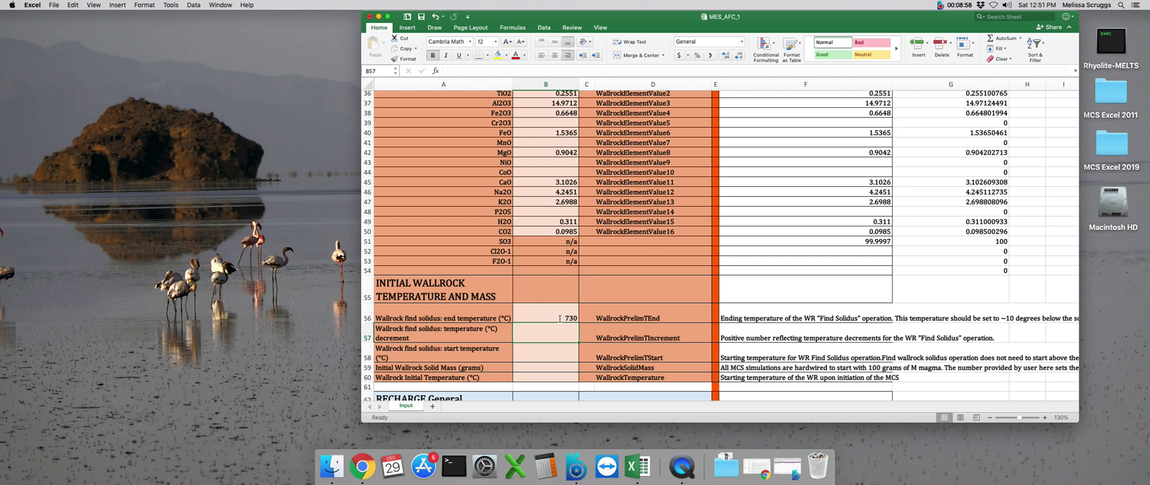
Step: Enter 10 °C in B57 as the wallrock find-solidus temperature decrement
text(10)
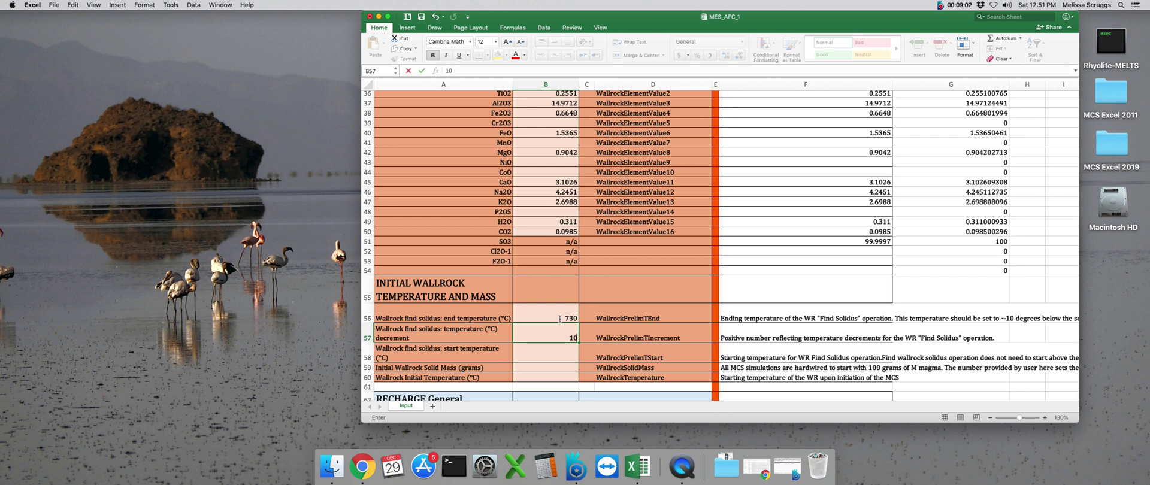
key(Return)
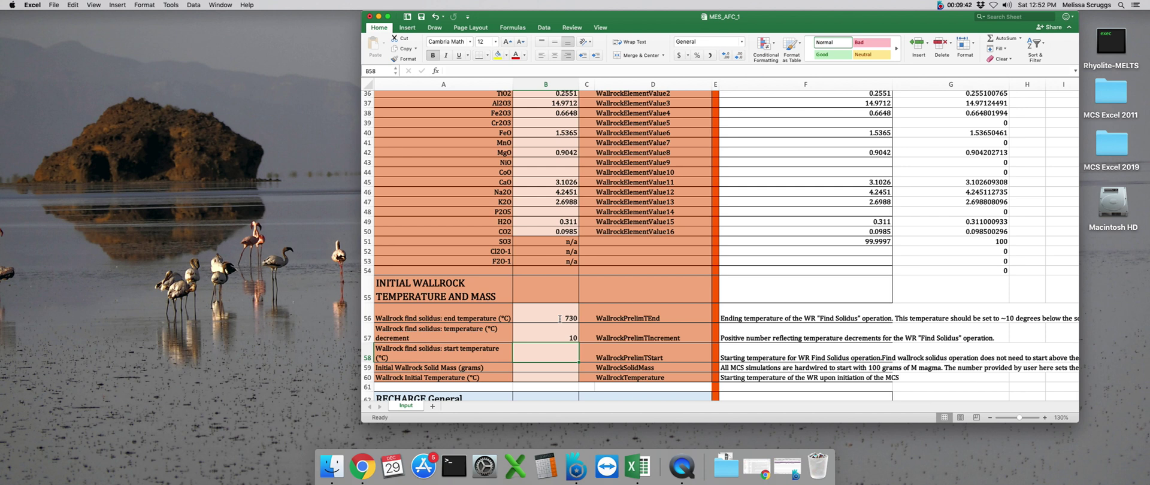
Step: Enter 850 °C in B58 as the wallrock find-solidus start temperature
text(850)
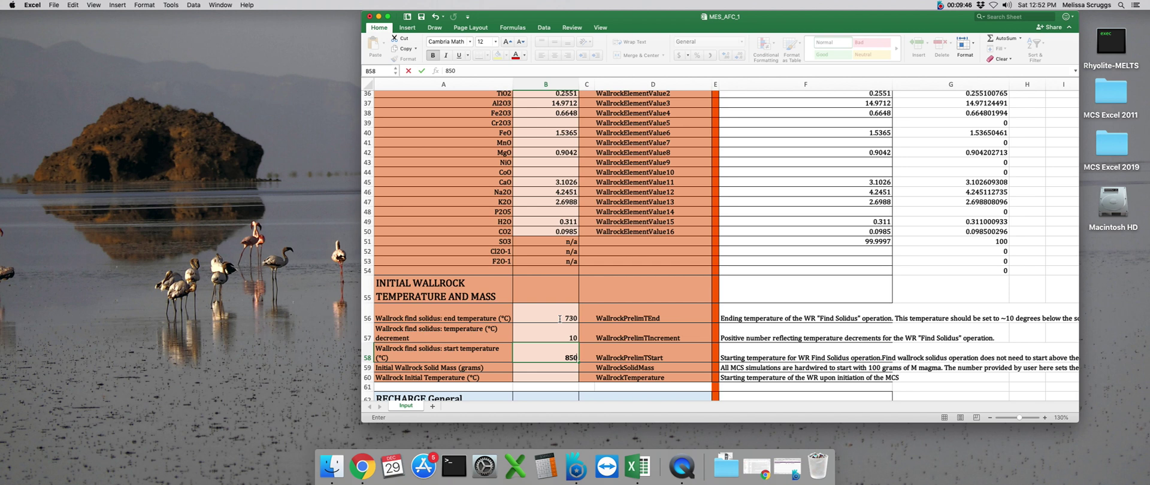
key(Return)
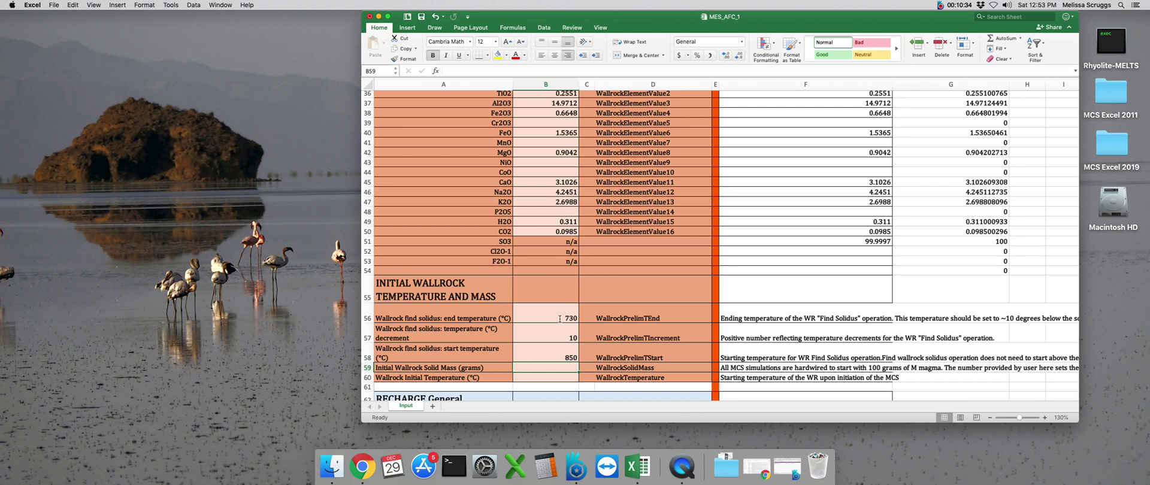
Step: Enter 100 grams in B59 as the initial wallrock solid mass
text(100)
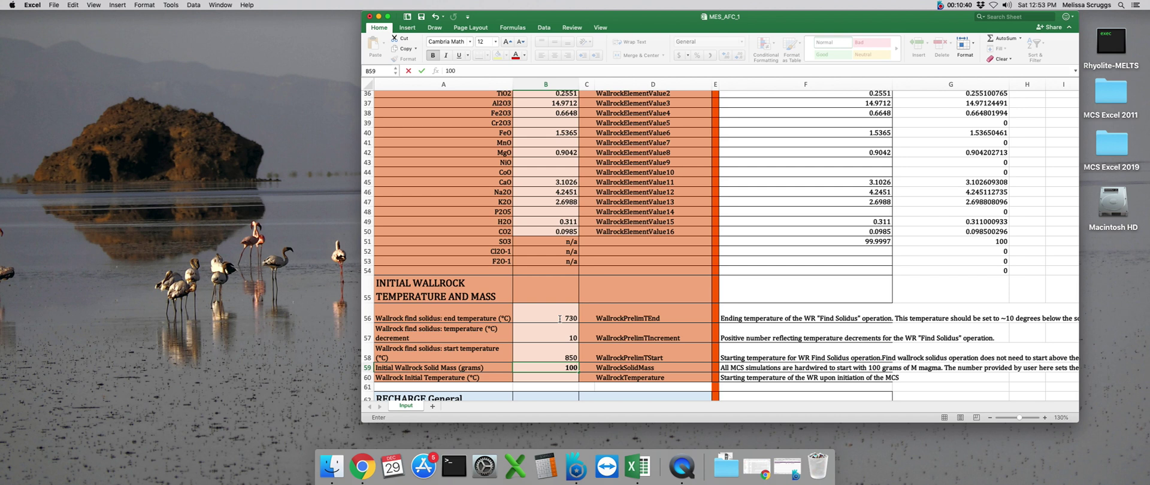
key(Return)
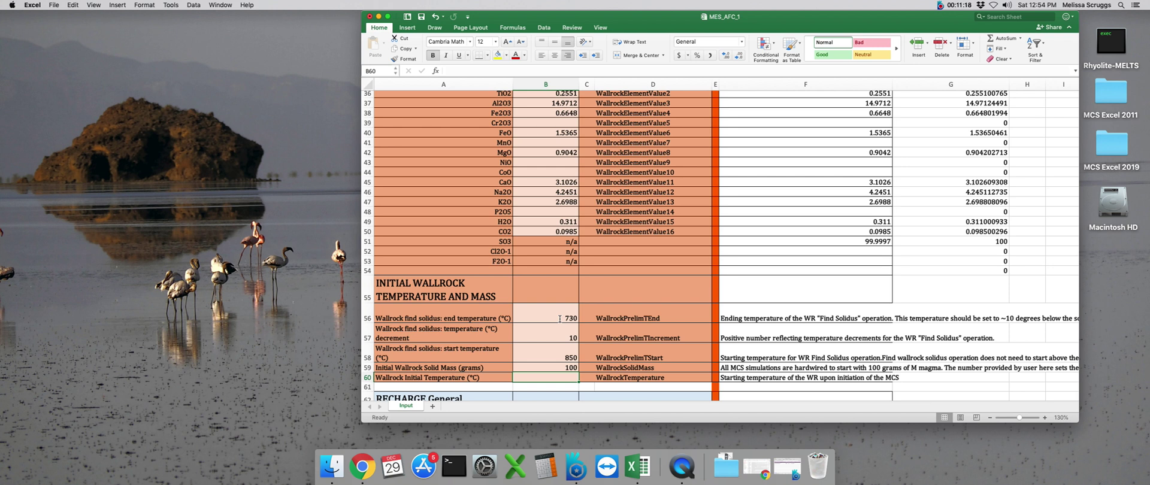
Step: Enter 400 in B60 as the wallrock initial temperature in °C
text(400)
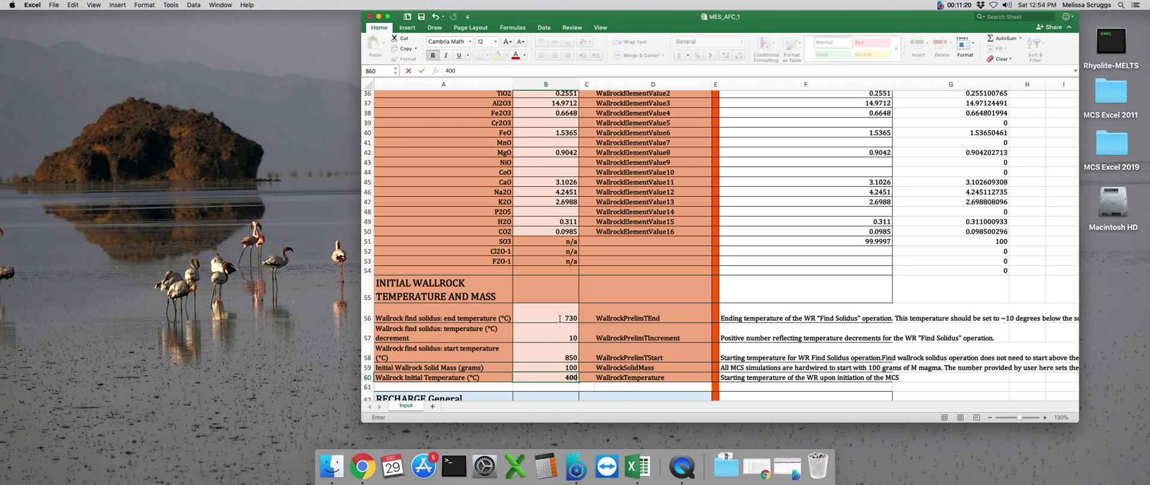
key(Return)
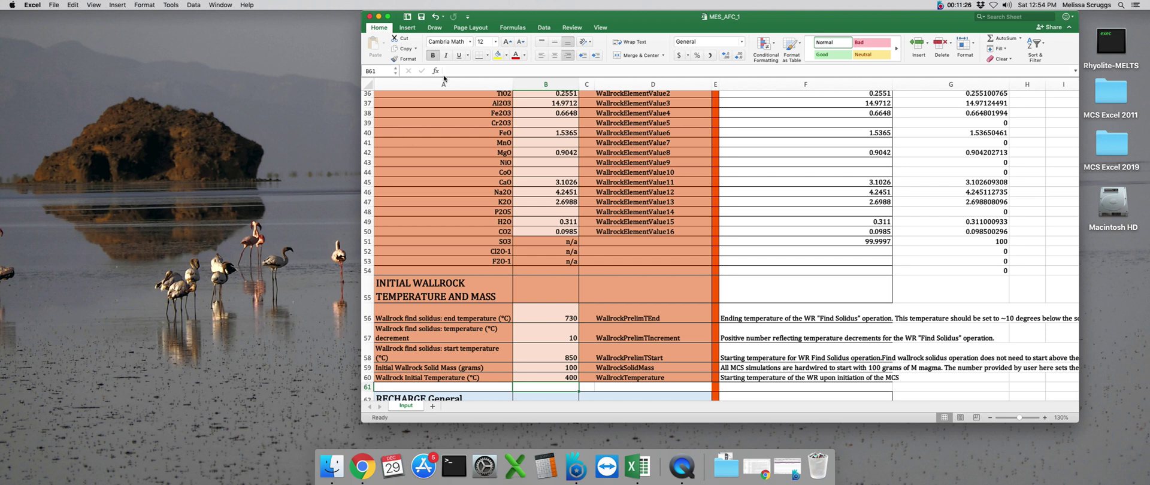
Step: Save the MES_AFC_1 workbook and confirm Recharge Event 1's mass is 0 grams
click(421, 18)
click(546, 242)
scroll(539, 273, down, 10)
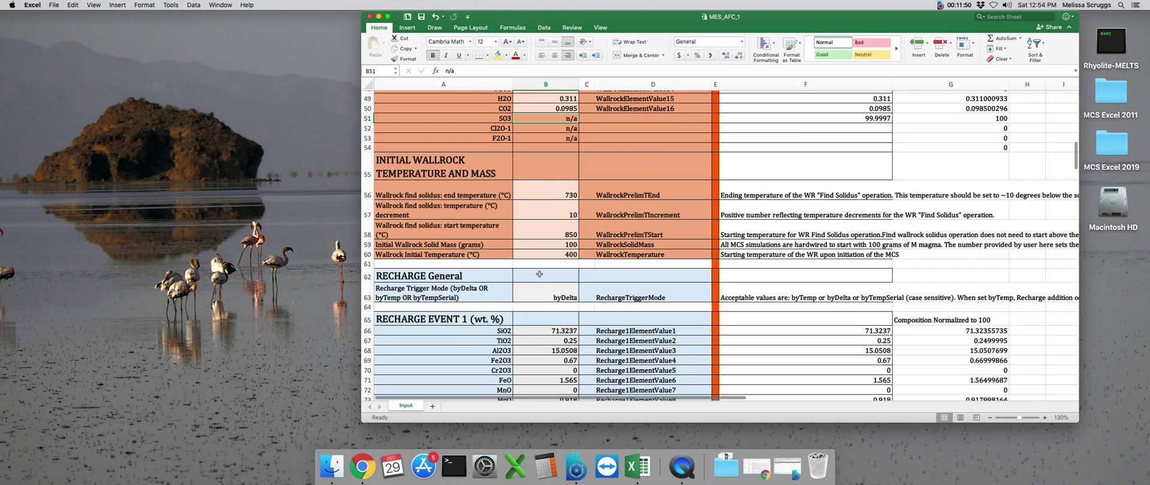
scroll(539, 273, down, 7)
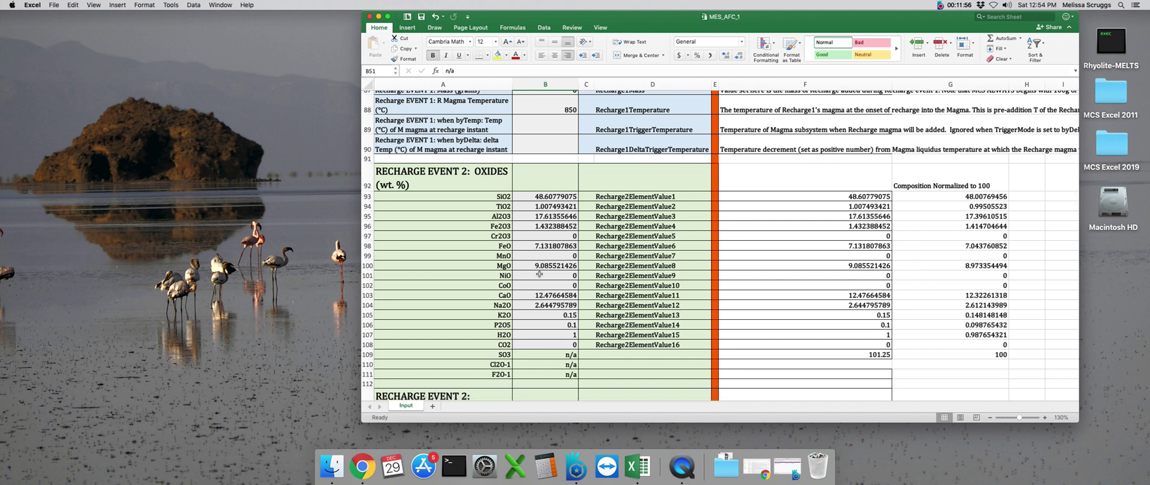
scroll(571, 133, up, 3)
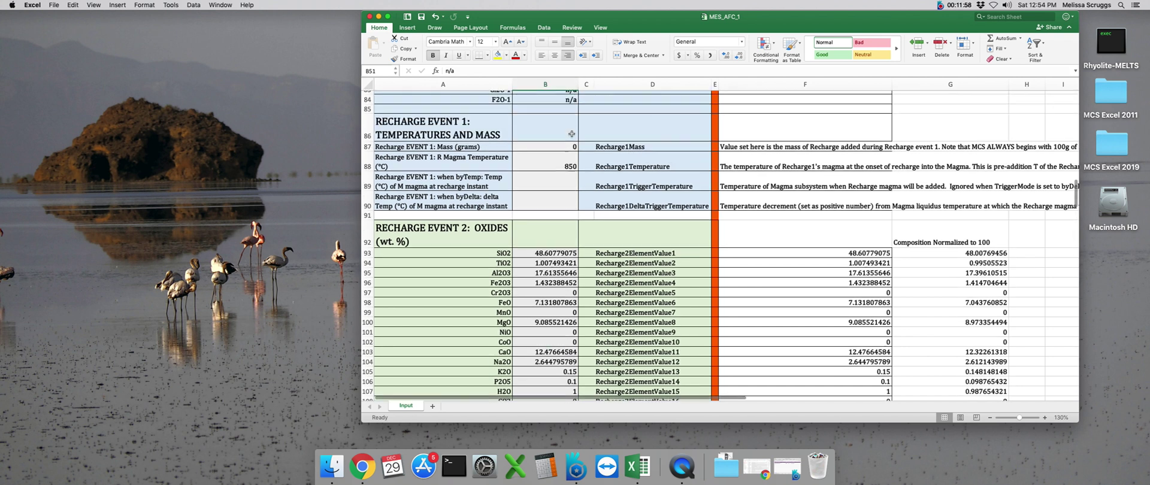
click(535, 144)
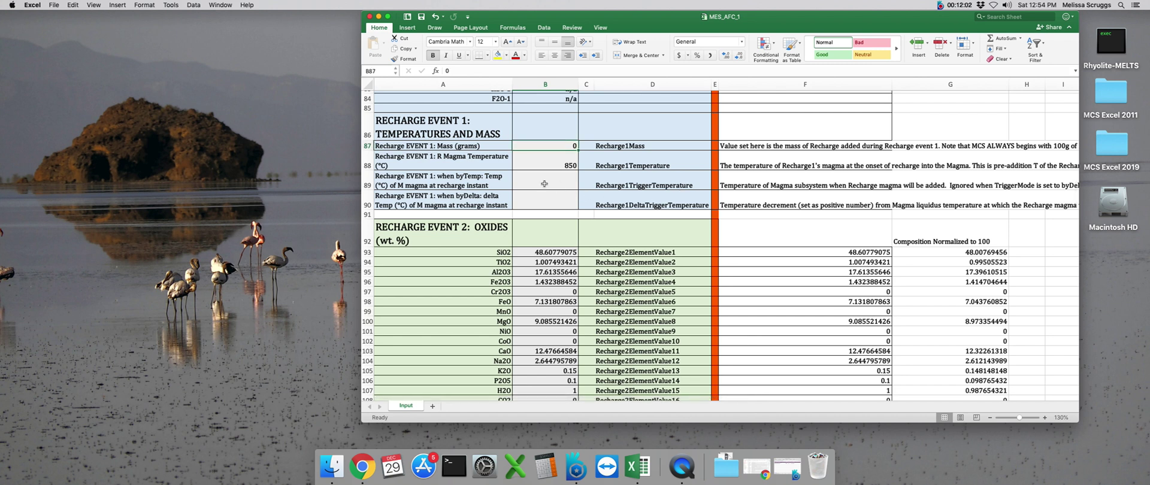
drag(545, 182, 548, 201)
Step: Confirm the remaining recharge events, including Event 3, all have 0-gram masses
scroll(548, 202, right, 1)
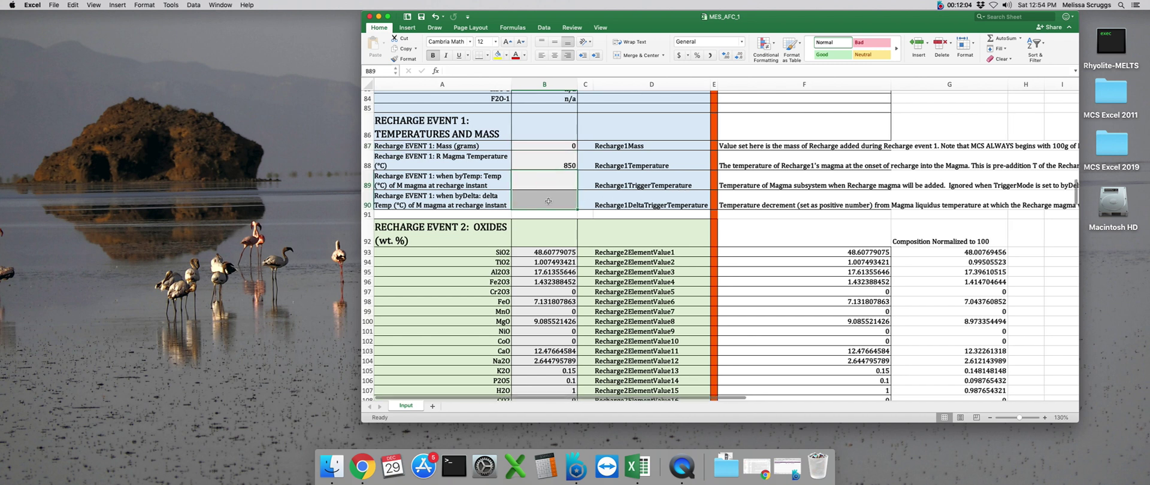
scroll(548, 201, down, 10)
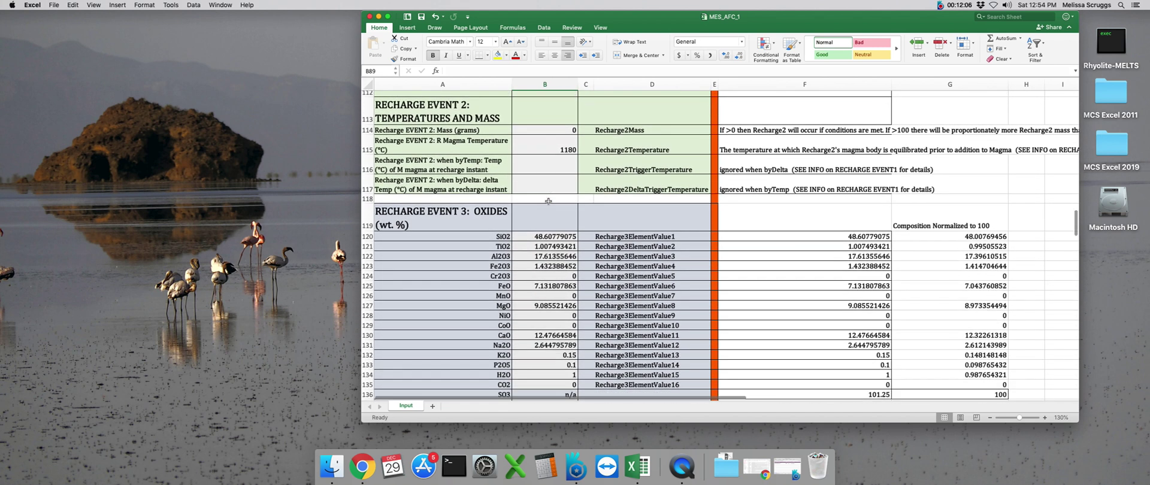
scroll(548, 201, down, 4)
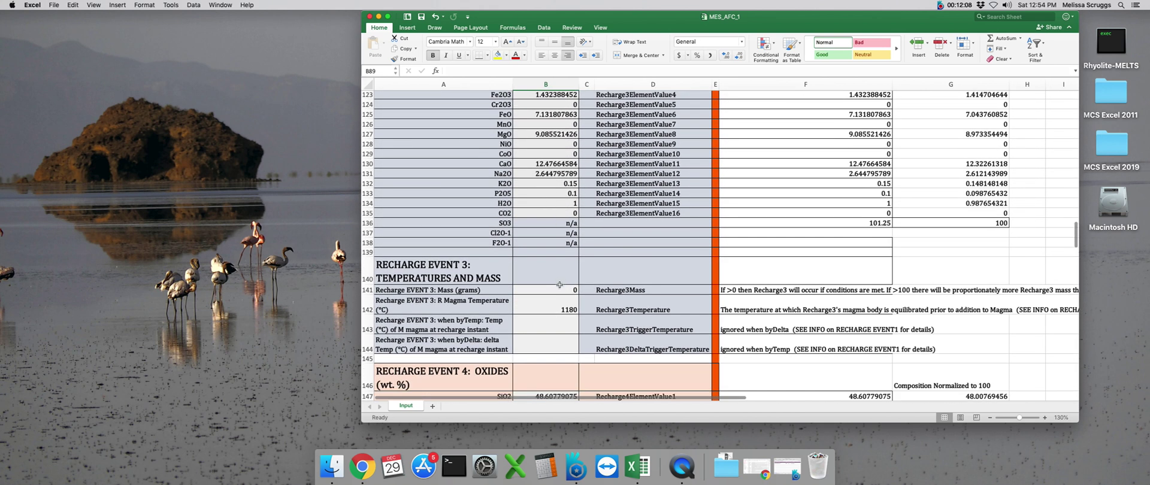
click(559, 285)
scroll(557, 287, down, 2)
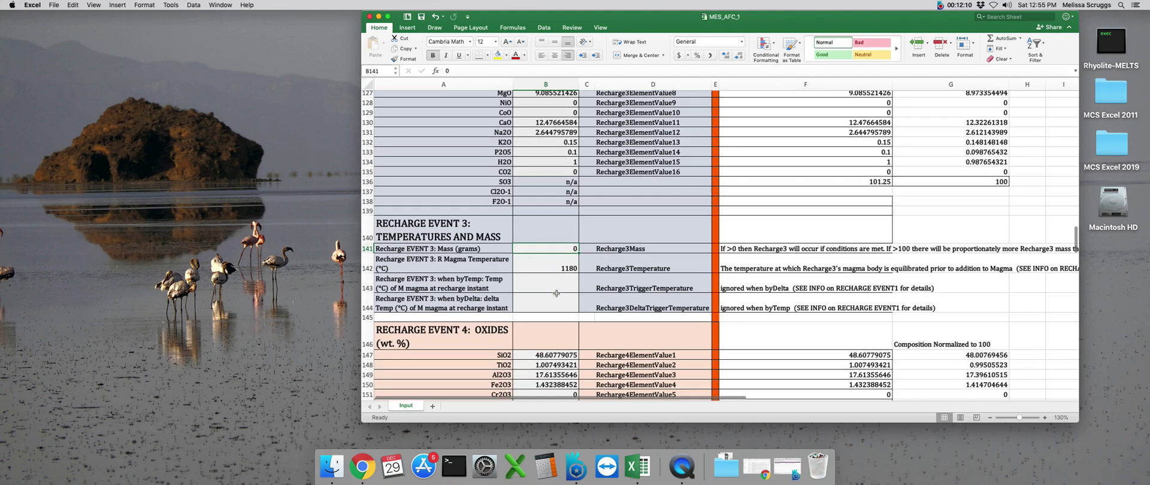
scroll(556, 293, down, 7)
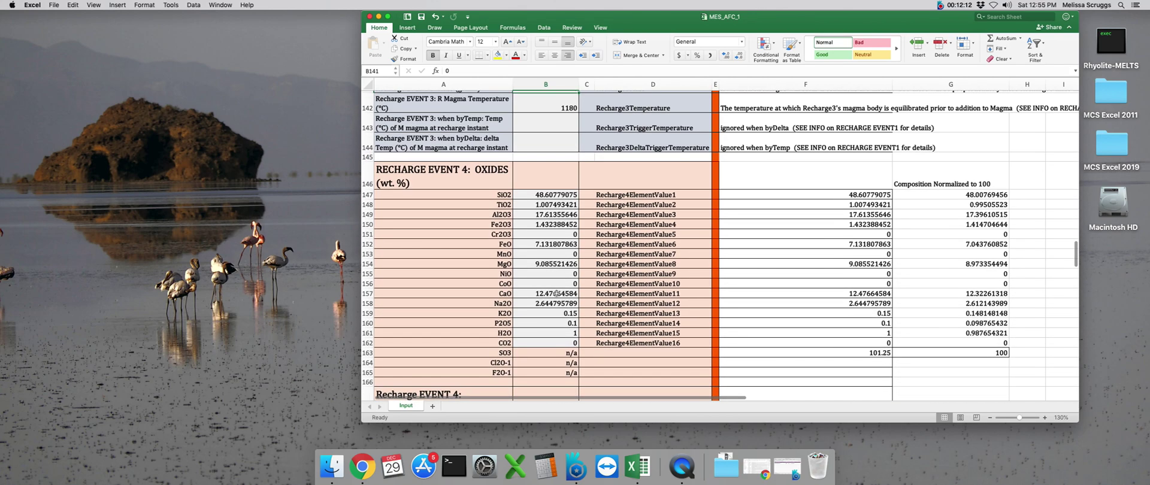
scroll(557, 293, down, 12)
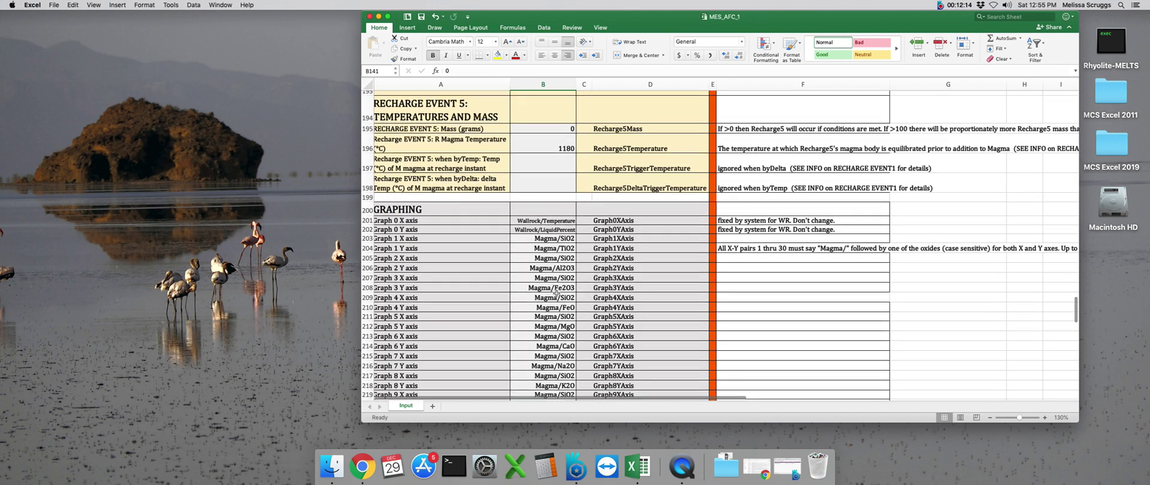
scroll(557, 293, up, 20)
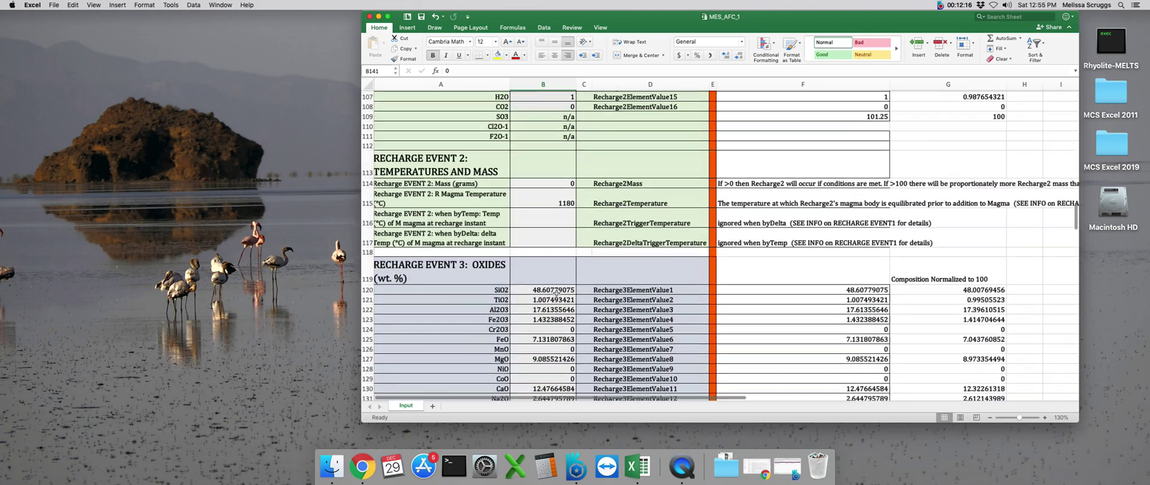
scroll(556, 293, up, 10)
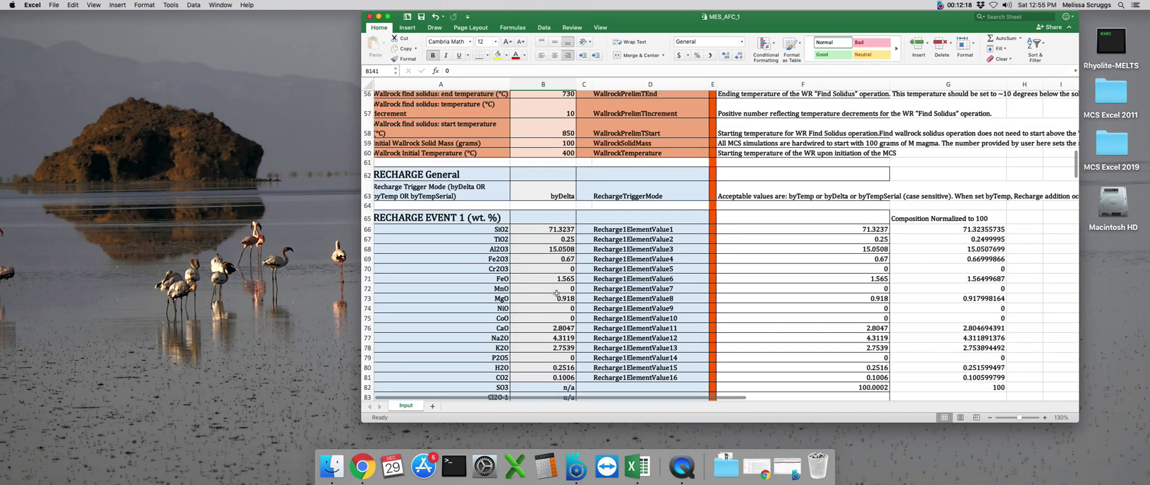
scroll(556, 293, up, 18)
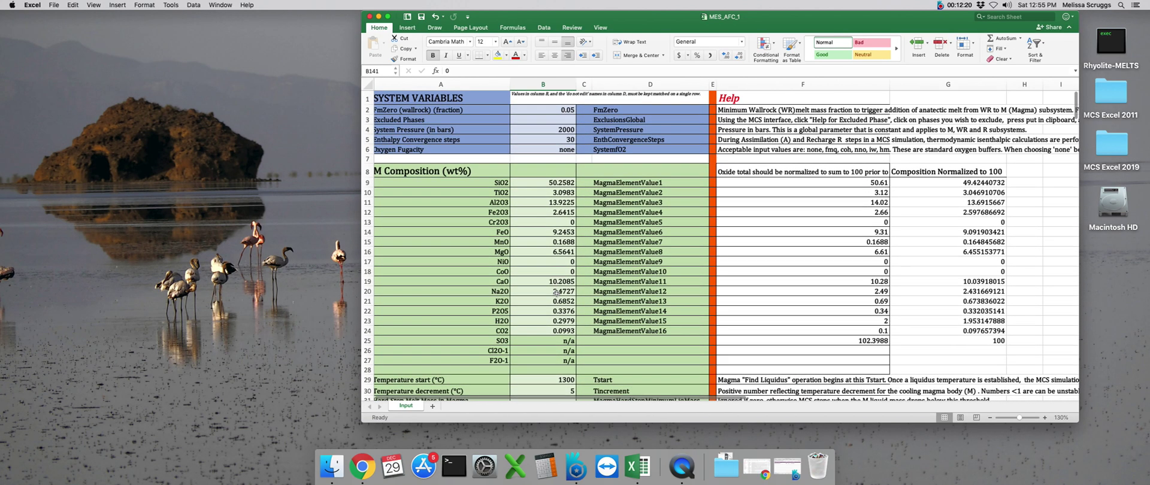